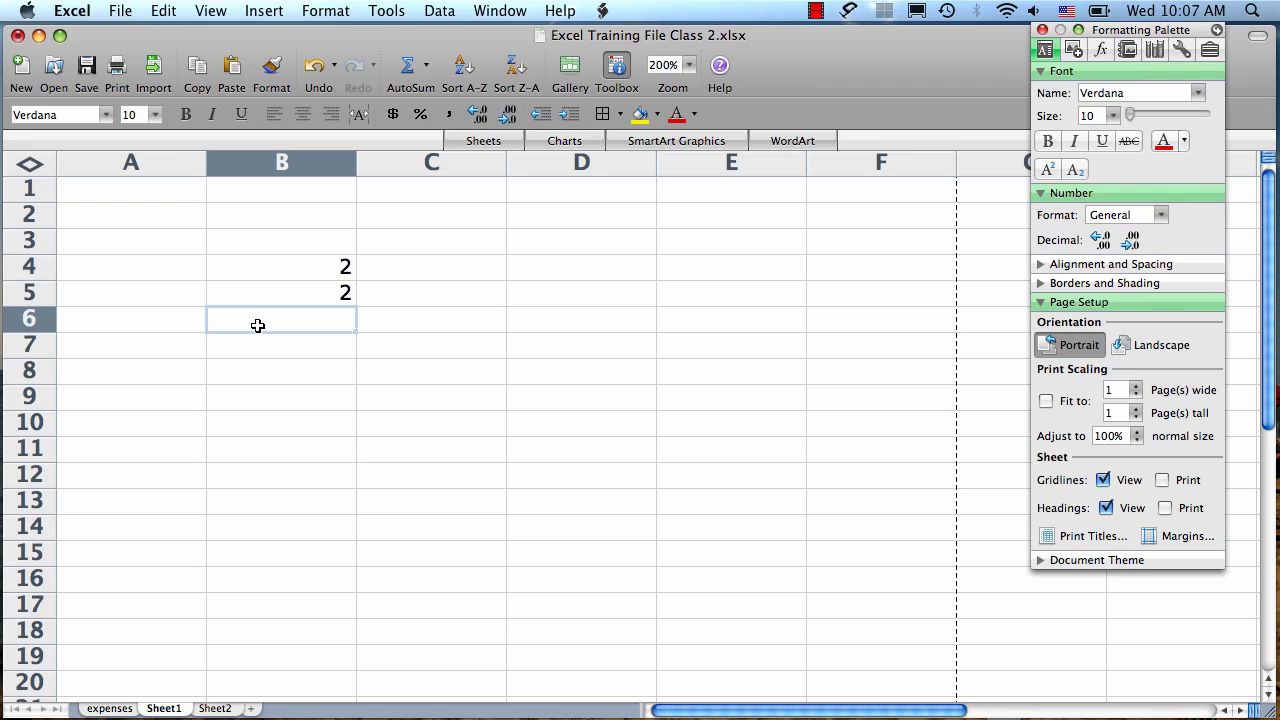
Step: Enter =B4+B5 in cell B6, testing and deleting other operators before settling on plus
{"action": "type", "text": "="}
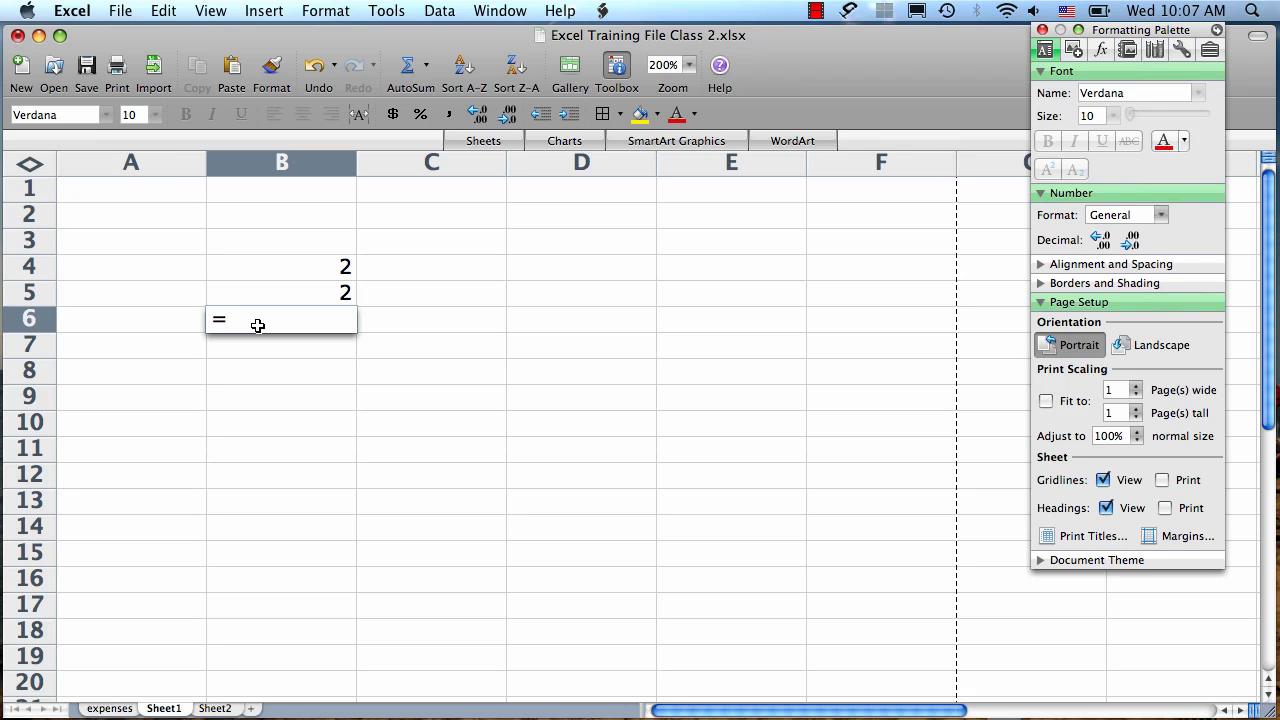
{"action": "left_click", "coordinate": [295, 270]}
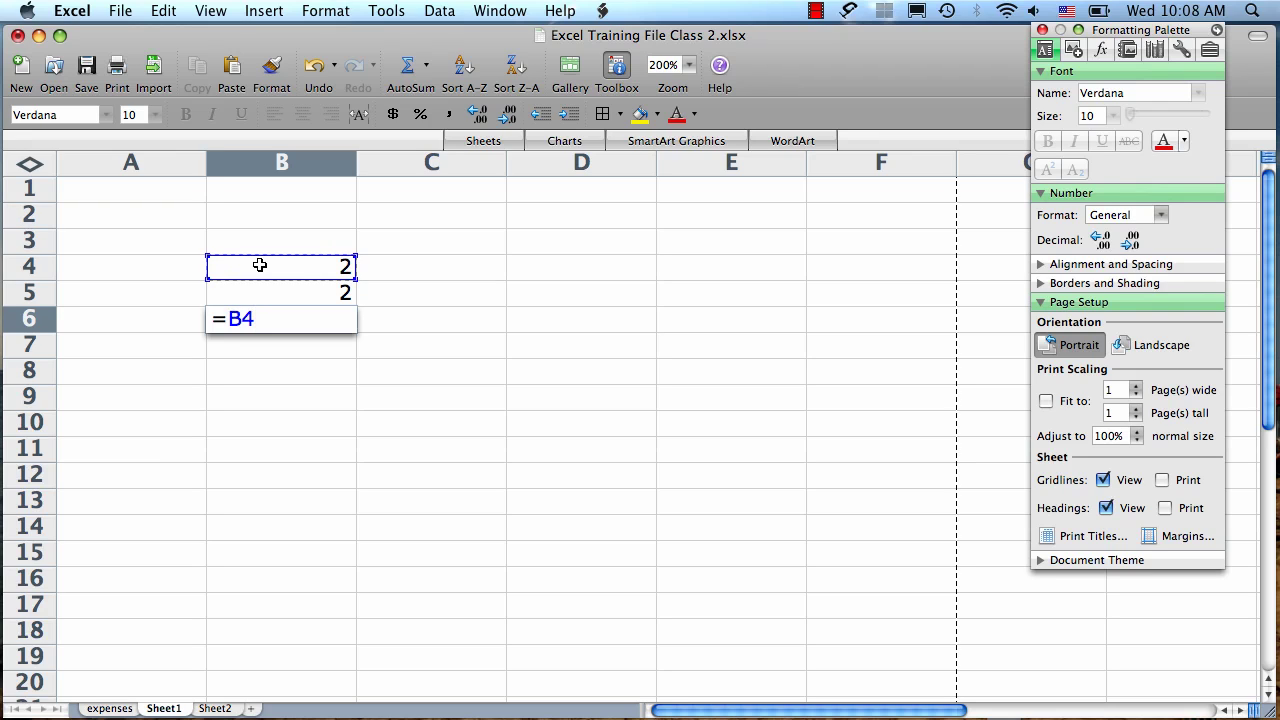
{"action": "type", "text": "+"}
{"action": "key", "text": "BackSpace"}
{"action": "key", "text": "BackSpace"}
{"action": "type", "text": "*"}
{"action": "key", "text": "BackSpace"}
{"action": "type", "text": "/"}
{"action": "key", "text": "BackSpace"}
{"action": "type", "text": "+"}
{"action": "left_click", "coordinate": [288, 293]}
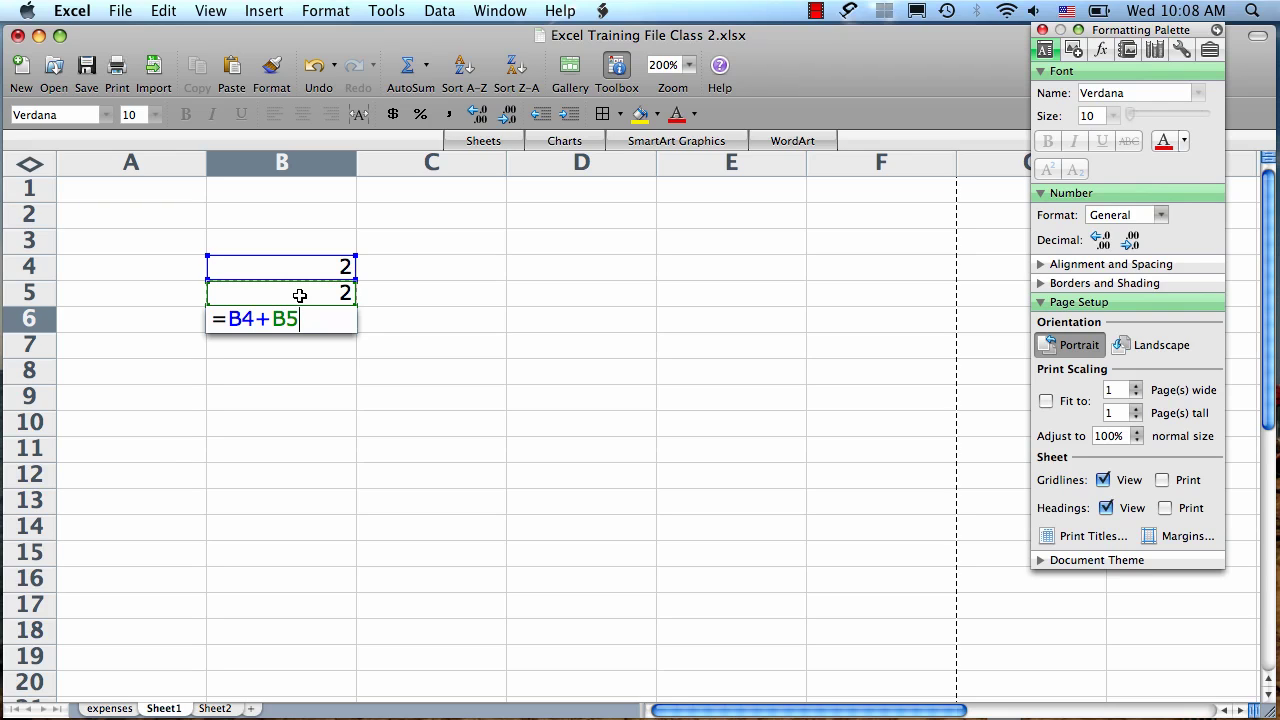
{"action": "key", "text": "Return"}
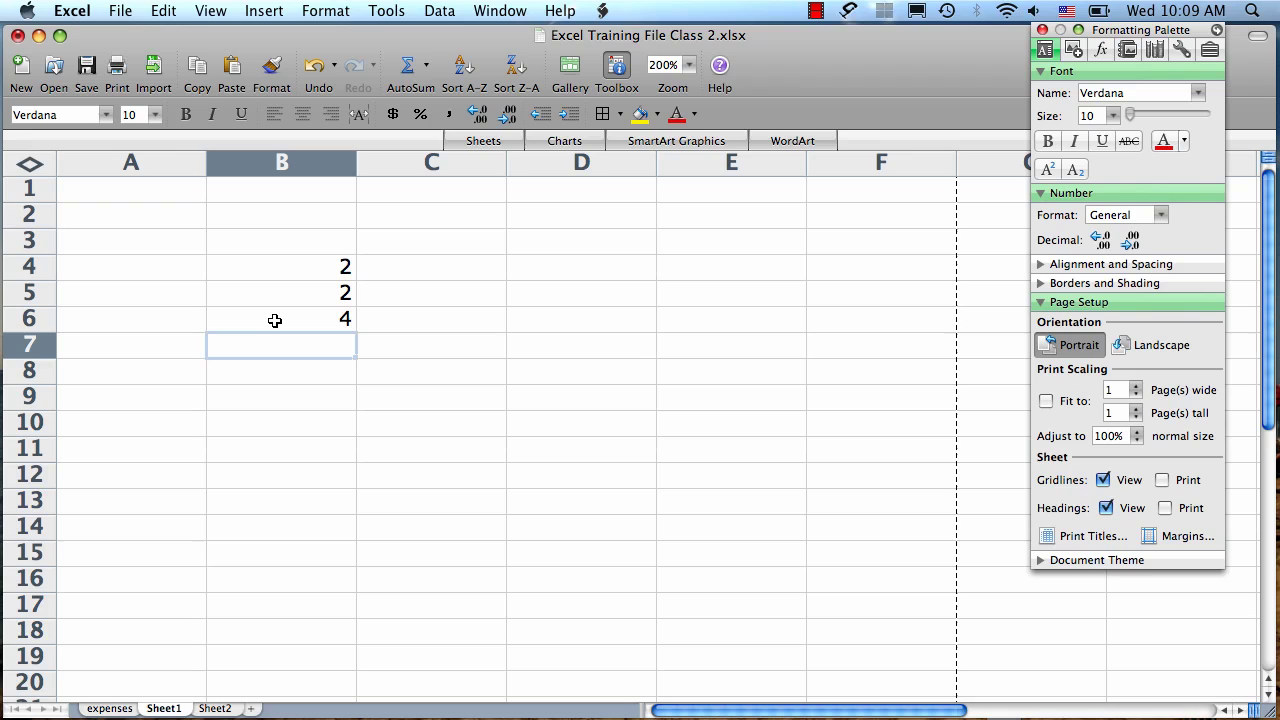
Step: Extend the B6 formula with +D6, then re-edit B6 so it reads =B4+B5 again
{"action": "left_click", "coordinate": [275, 320]}
{"action": "double_click", "coordinate": [273, 319]}
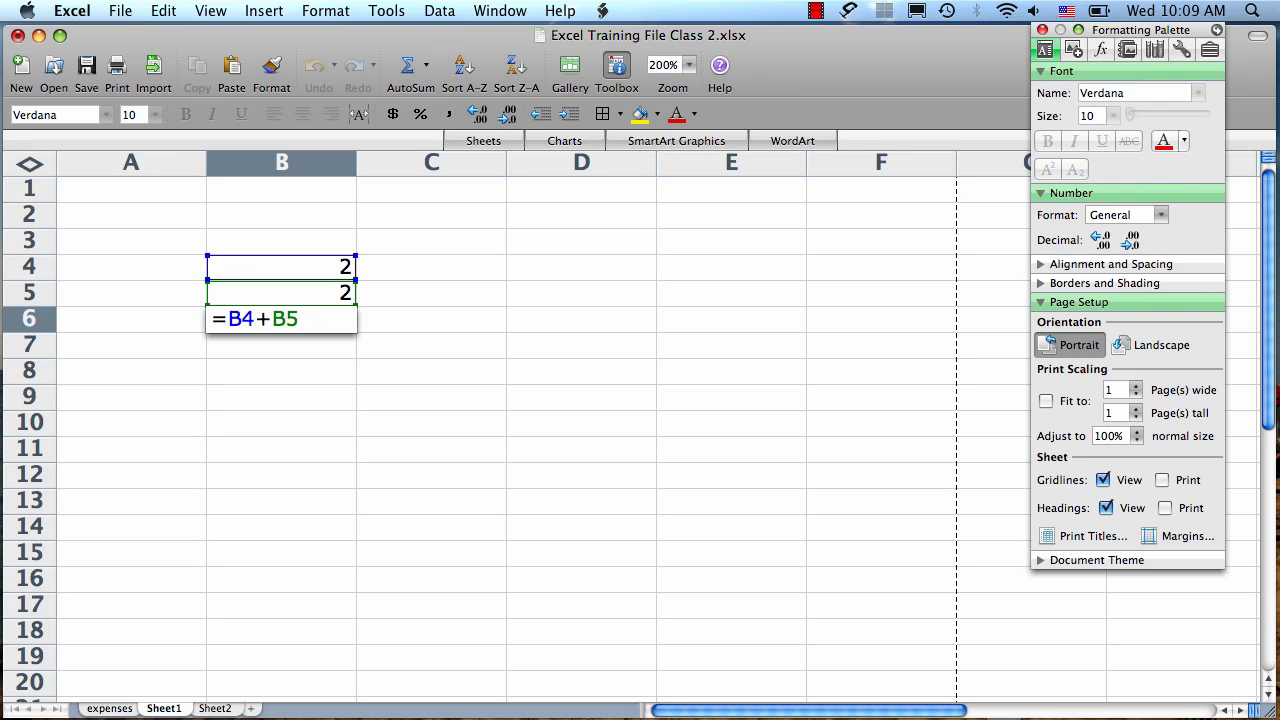
{"action": "type", "text": "+"}
{"action": "left_click", "coordinate": [539, 312]}
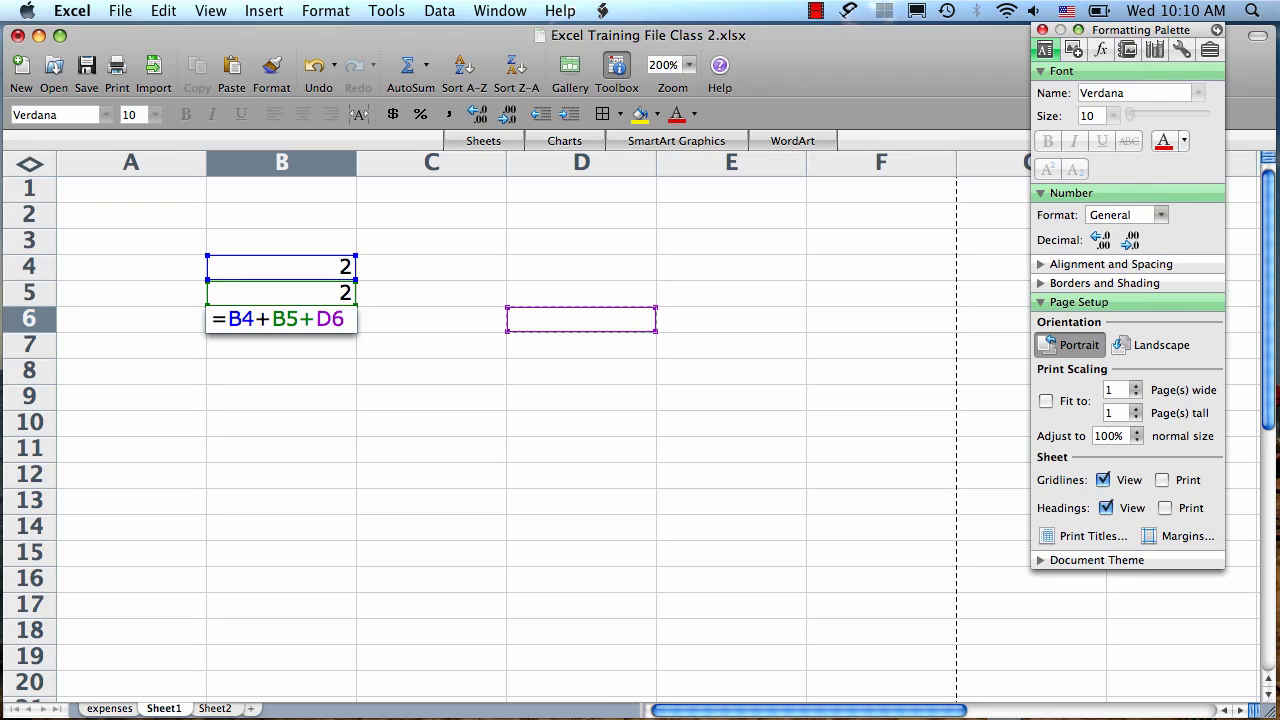
{"action": "key", "text": "Return"}
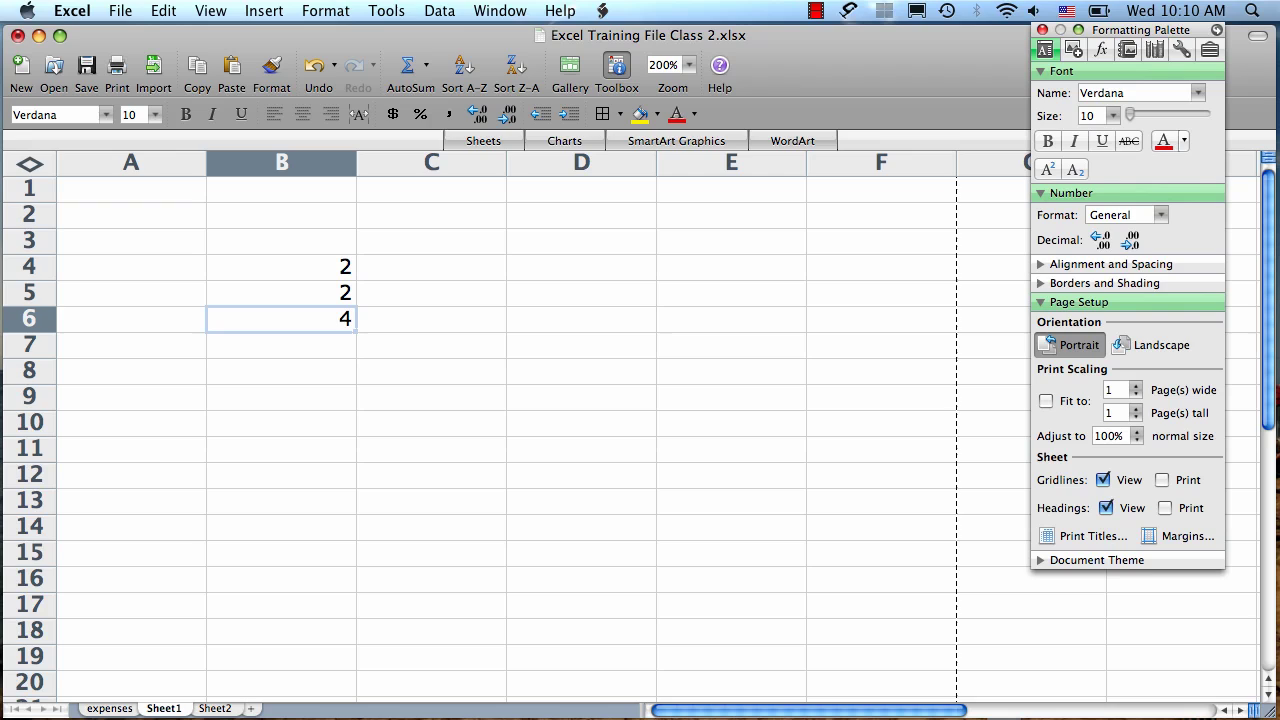
{"action": "double_click", "coordinate": [309, 318]}
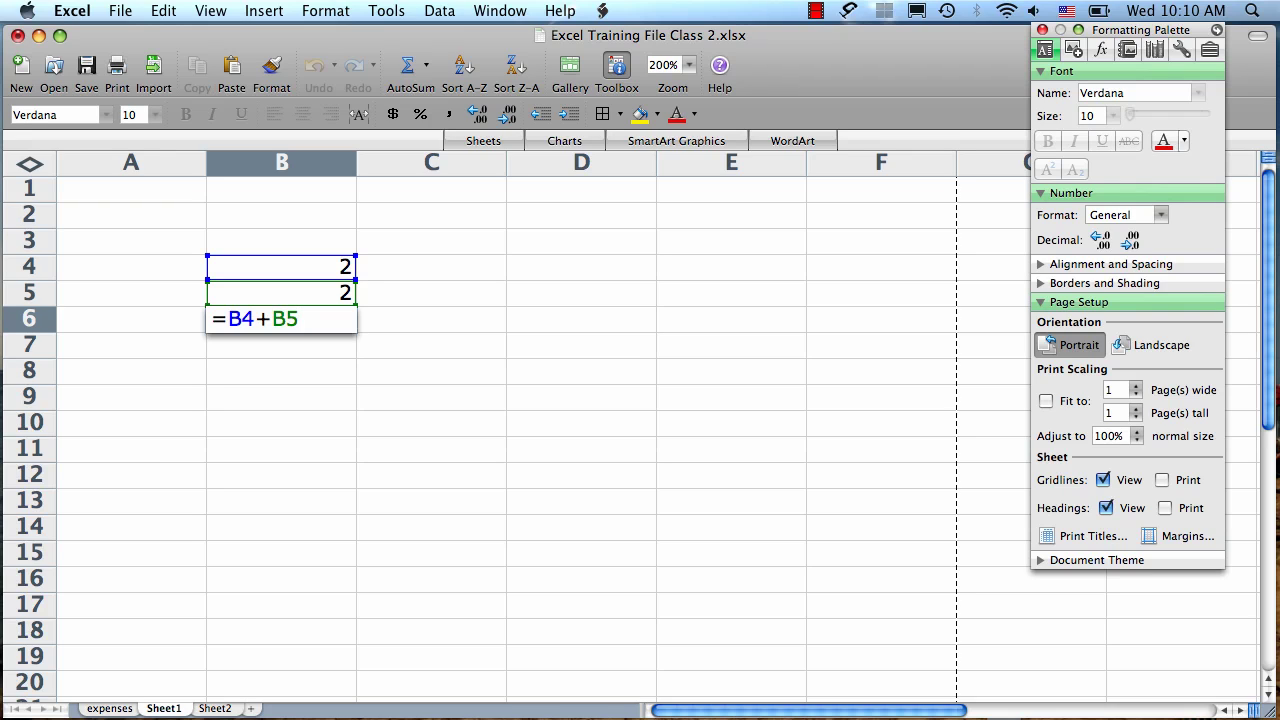
{"action": "key", "text": "Return"}
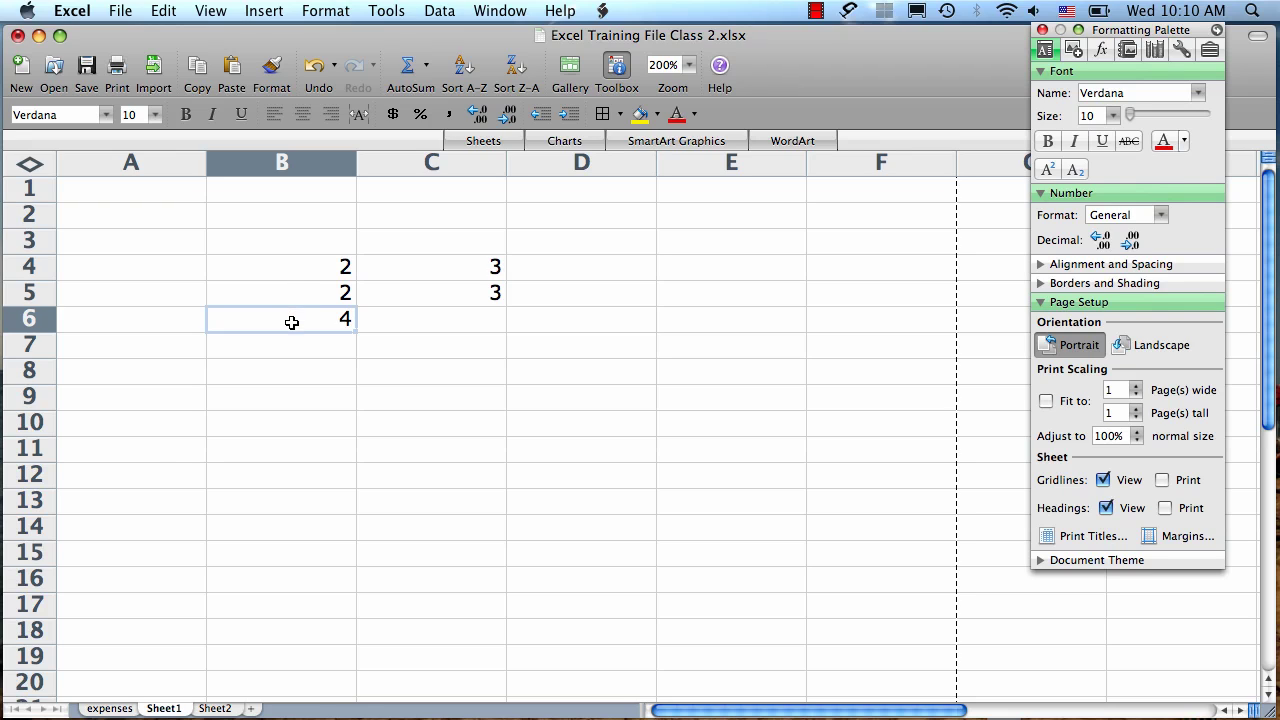
Step: Copy B6 and paste it into C6, confirming it became =C4+C5 showing 6
{"action": "right_click", "coordinate": [291, 322]}
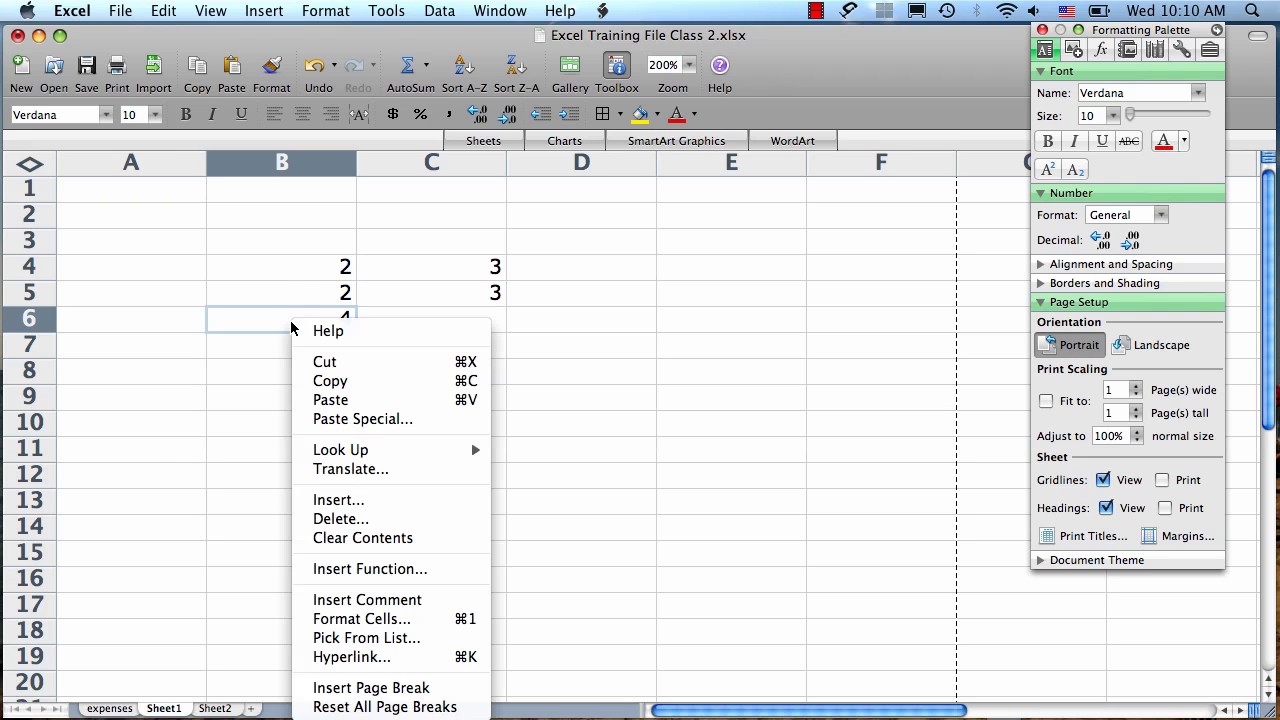
{"action": "left_click", "coordinate": [343, 380]}
{"action": "left_click", "coordinate": [424, 316]}
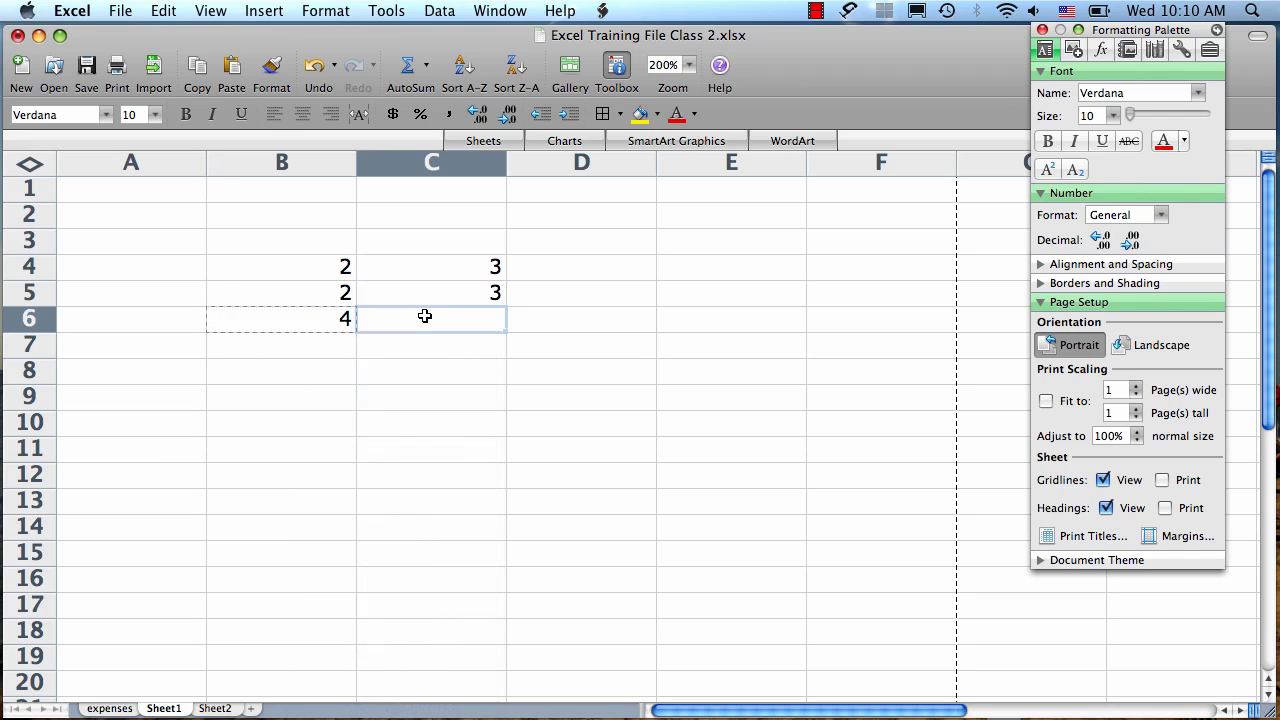
{"action": "right_click", "coordinate": [424, 316]}
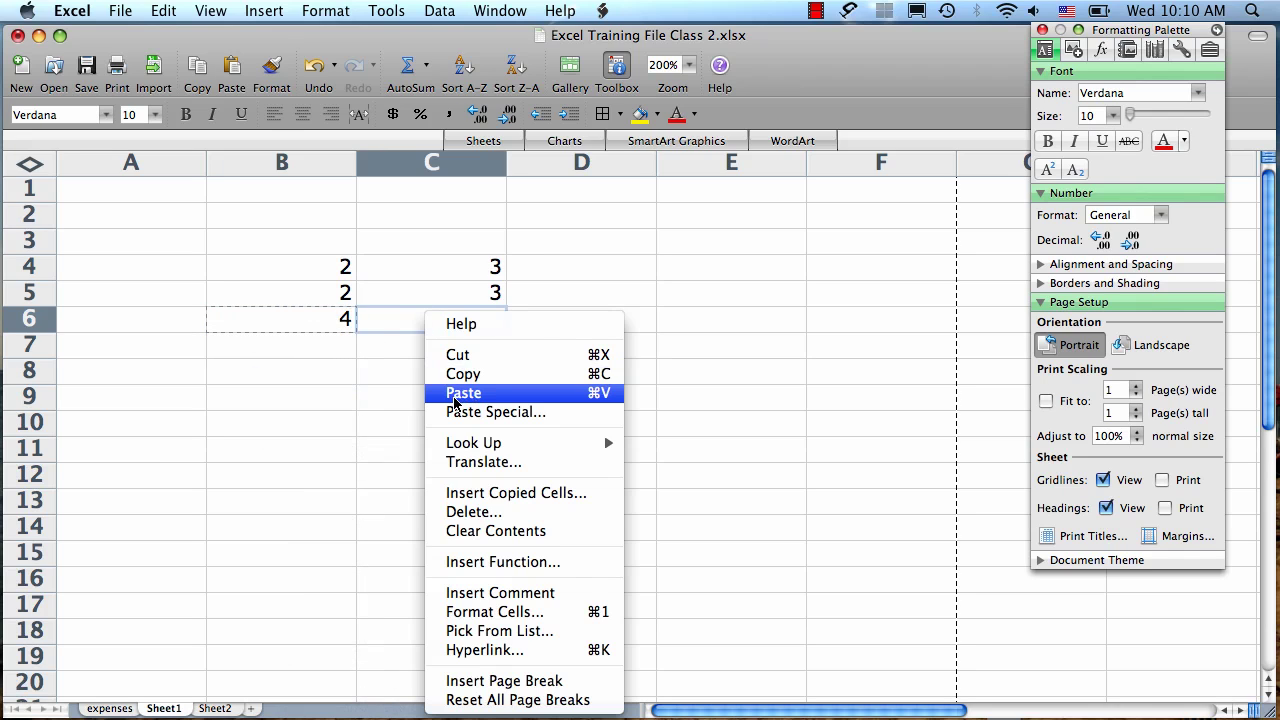
{"action": "left_click", "coordinate": [454, 396]}
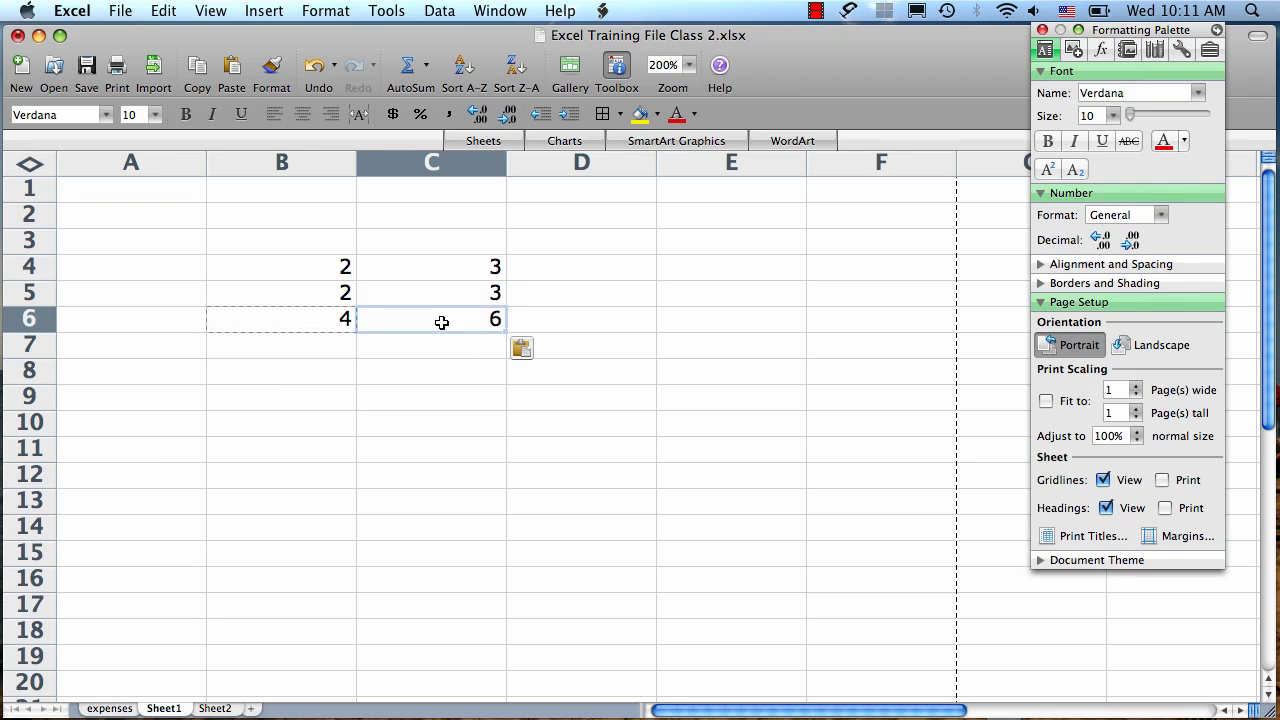
{"action": "double_click", "coordinate": [441, 321]}
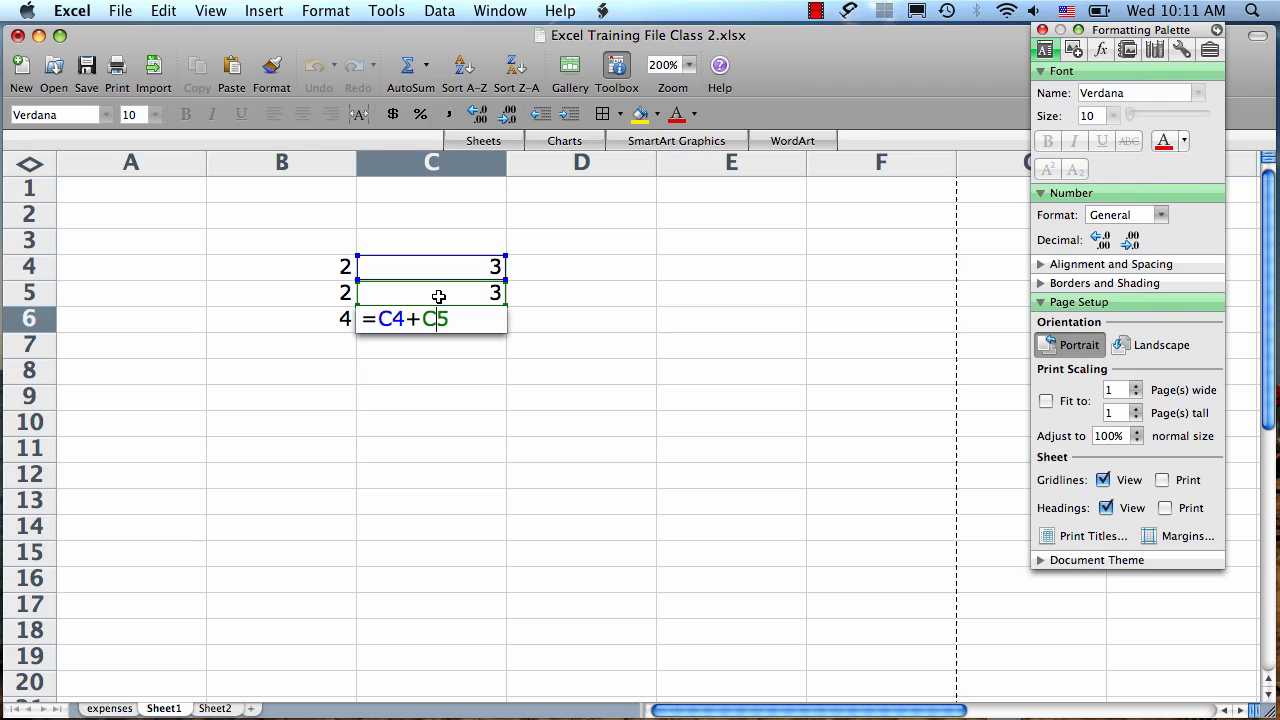
{"action": "key", "text": "Return"}
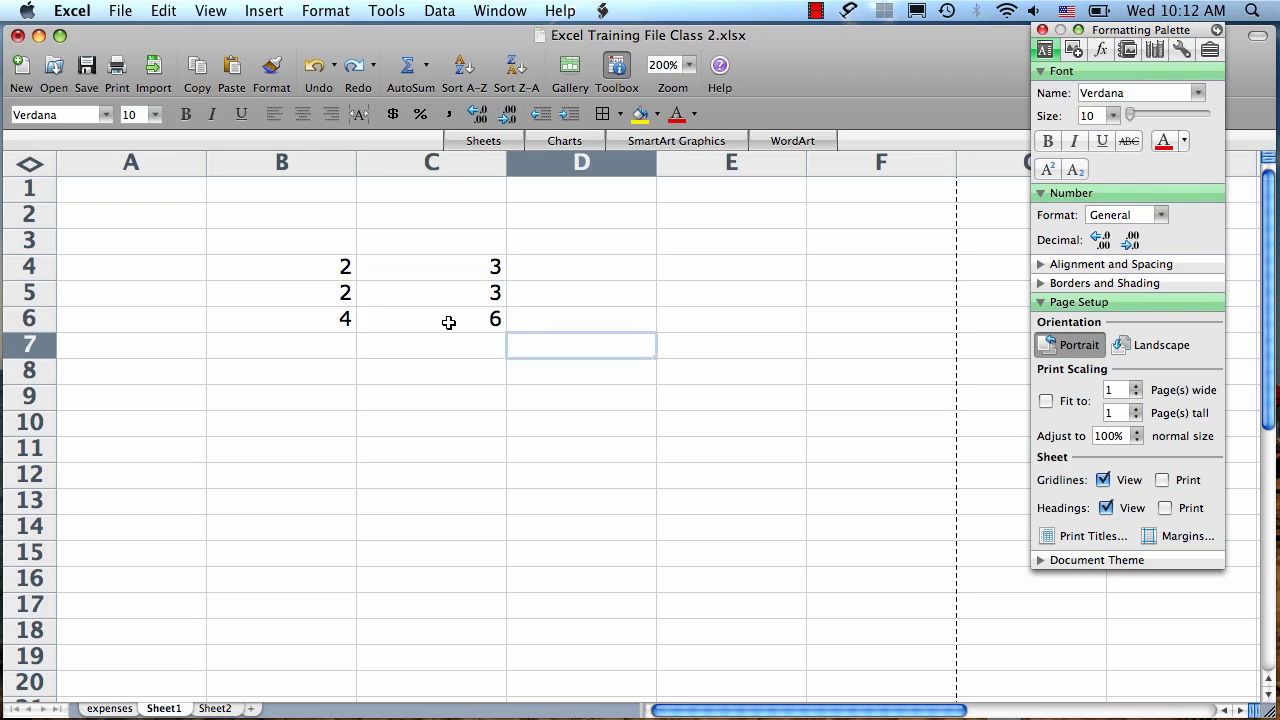
Step: Clear the contents of cell C6
{"action": "left_click", "coordinate": [449, 322]}
{"action": "right_click", "coordinate": [449, 322]}
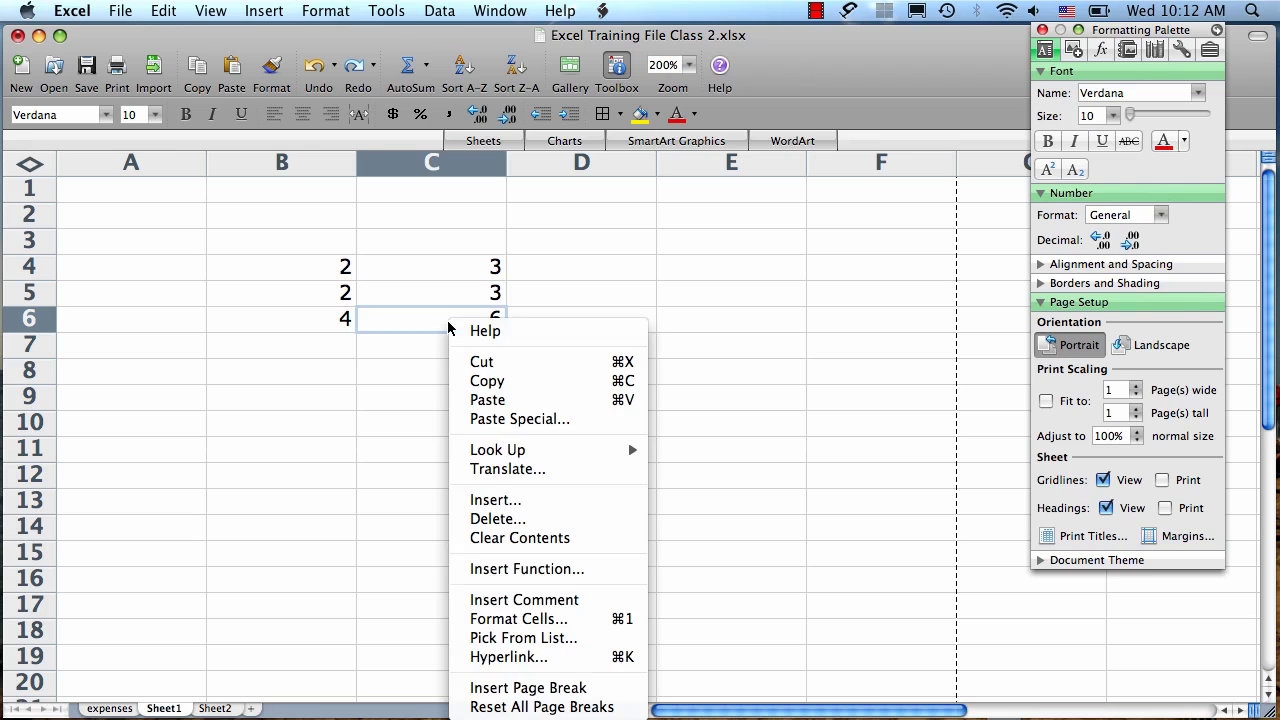
{"action": "left_click", "coordinate": [530, 538]}
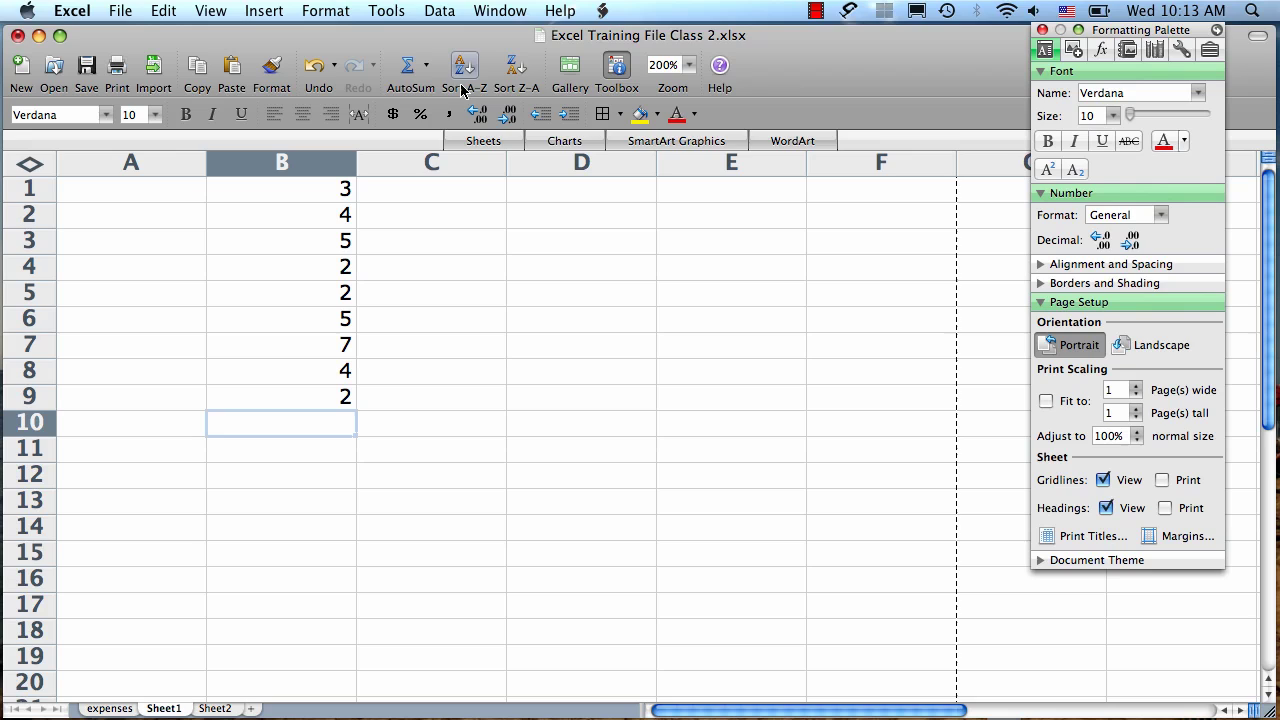
Step: AutoSum B1:B9 into B10, briefly shrinking the range before keeping the full column (34)
{"action": "left_click", "coordinate": [408, 64]}
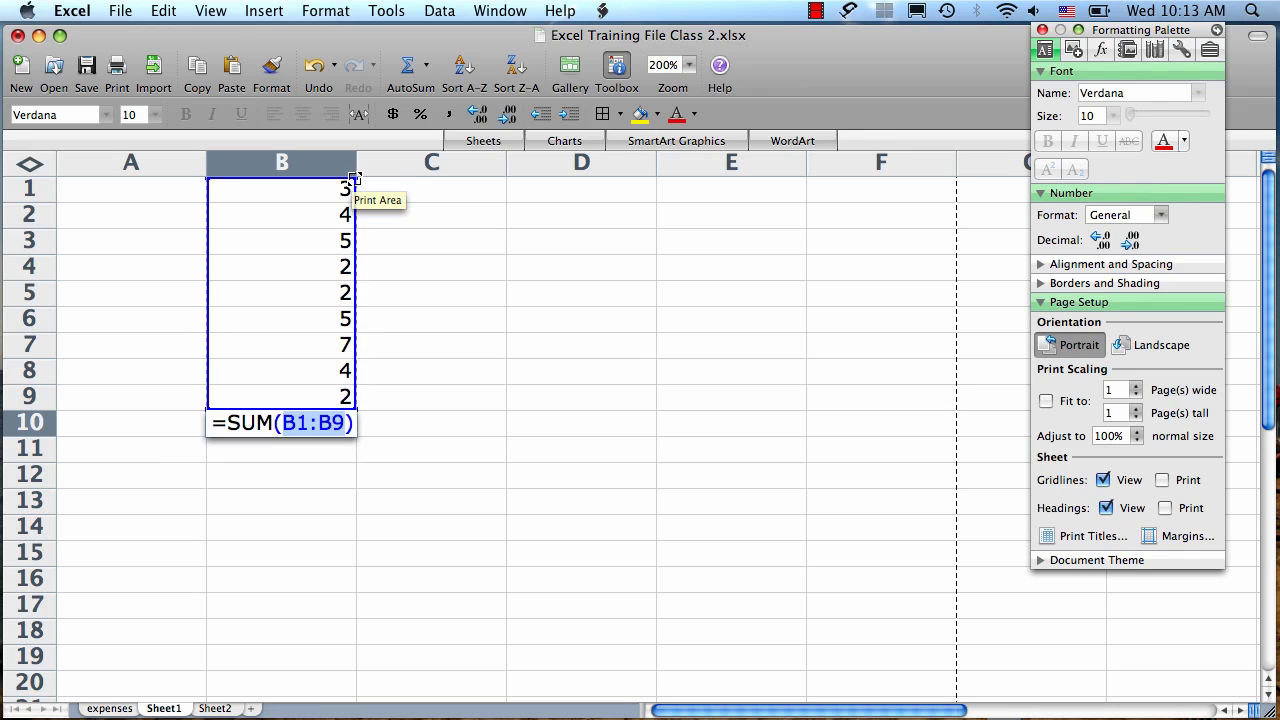
{"action": "left_click_drag", "start_coordinate": [355, 178], "coordinate": [344, 284]}
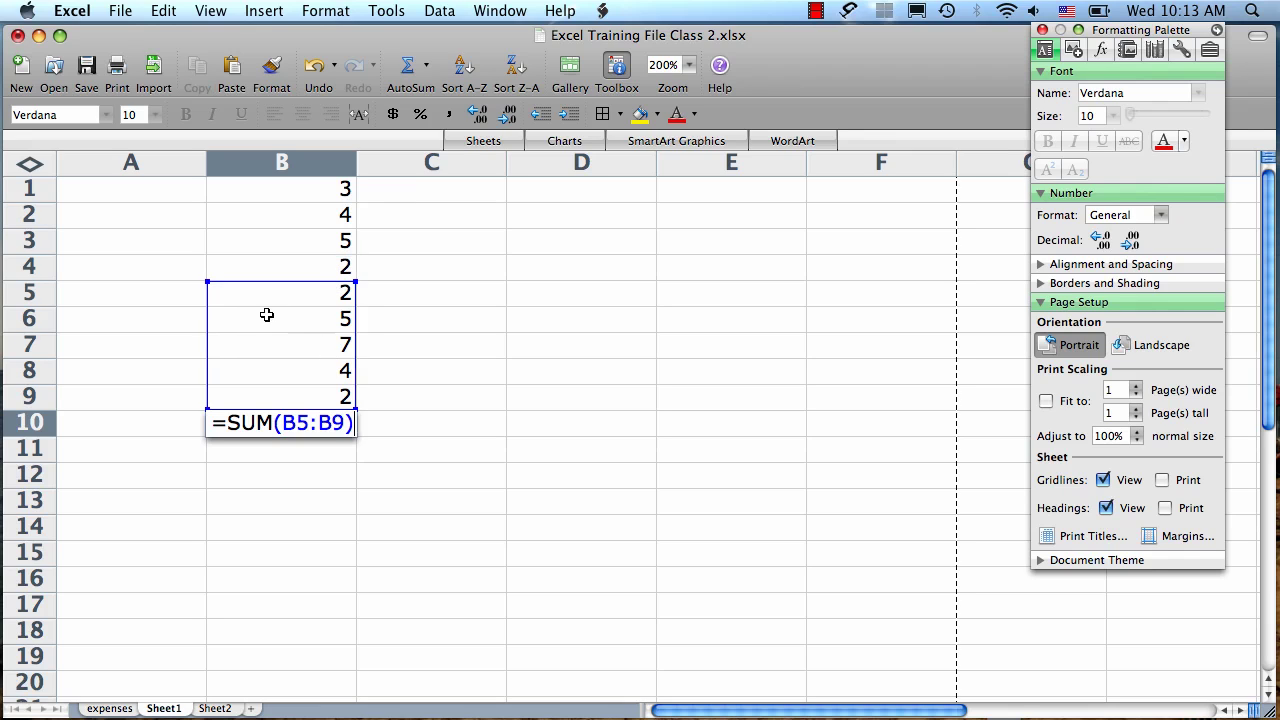
{"action": "left_click_drag", "start_coordinate": [355, 282], "coordinate": [346, 186]}
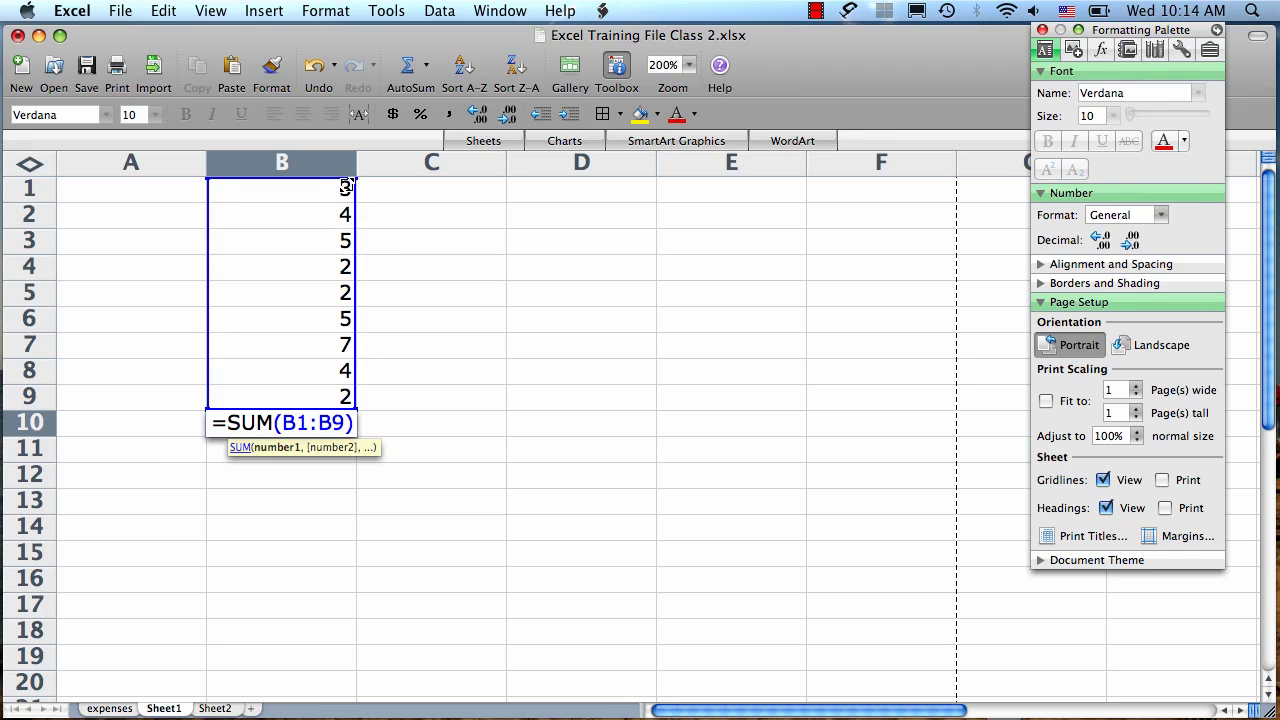
{"action": "key", "text": "Return"}
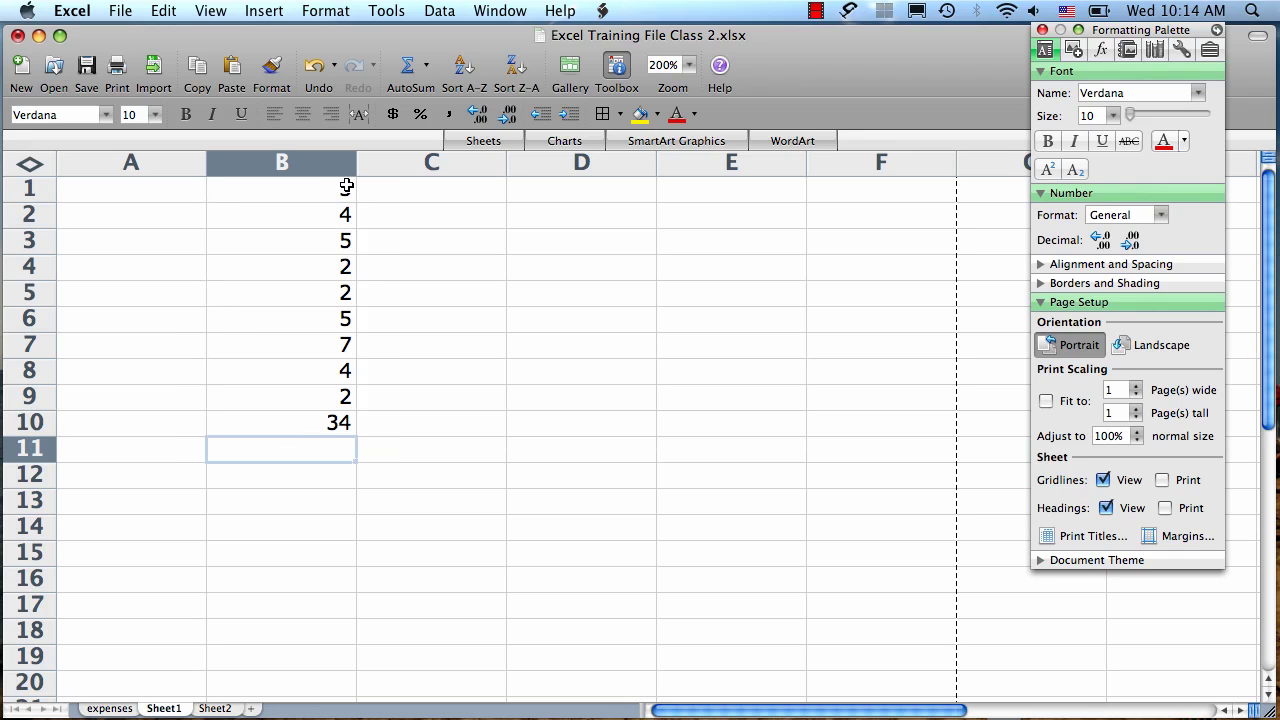
Step: Reopen the B10 total and drag its range outline to B4:B8
{"action": "left_click", "coordinate": [247, 429]}
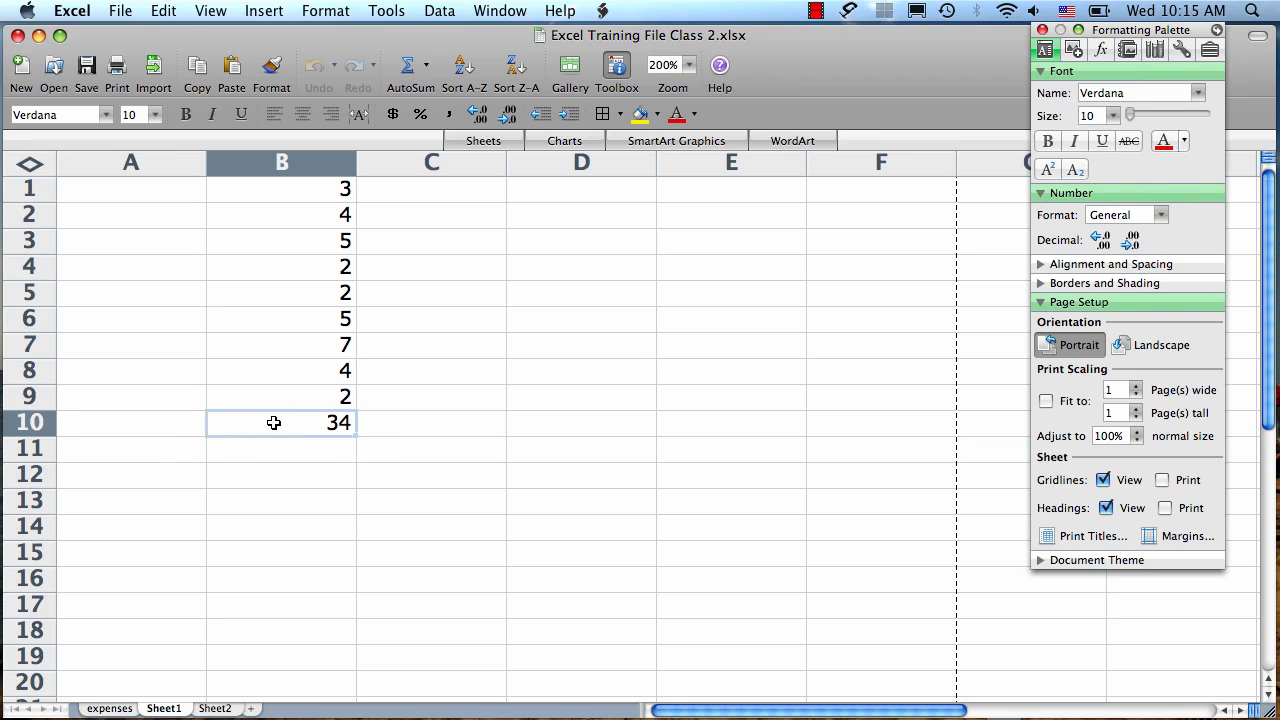
{"action": "double_click", "coordinate": [274, 422]}
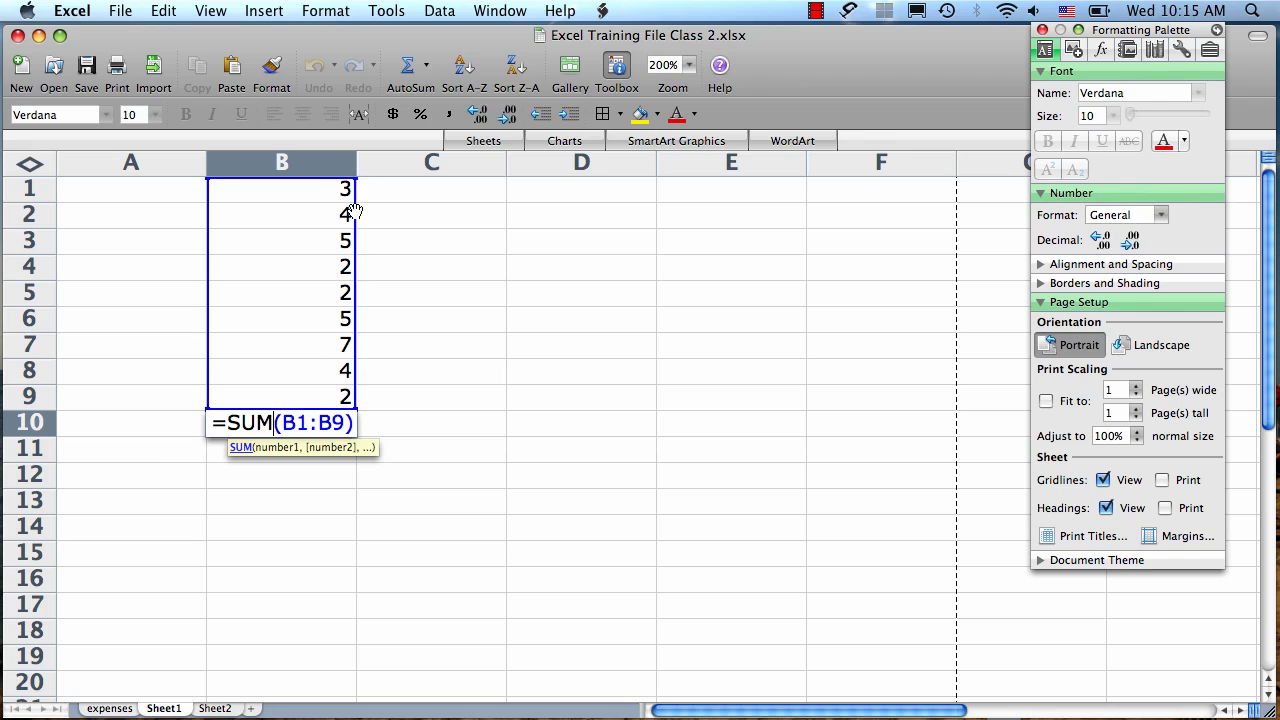
{"action": "left_click_drag", "start_coordinate": [354, 184], "coordinate": [352, 257]}
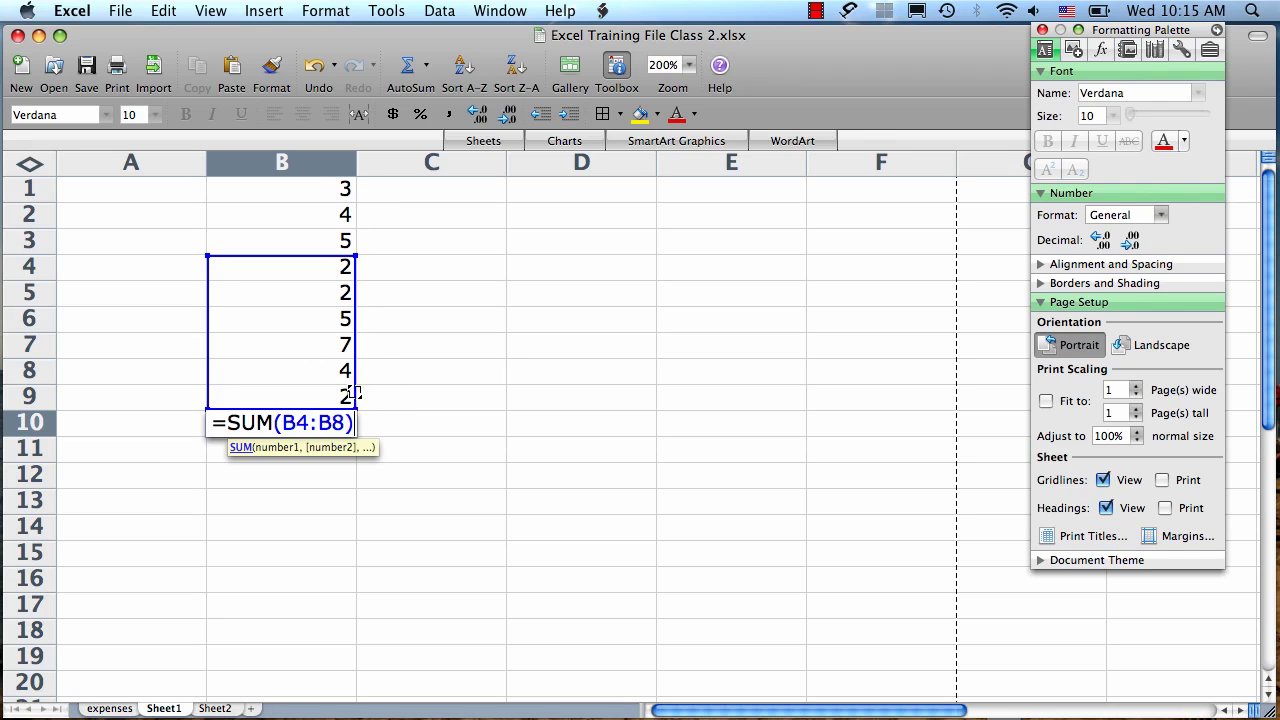